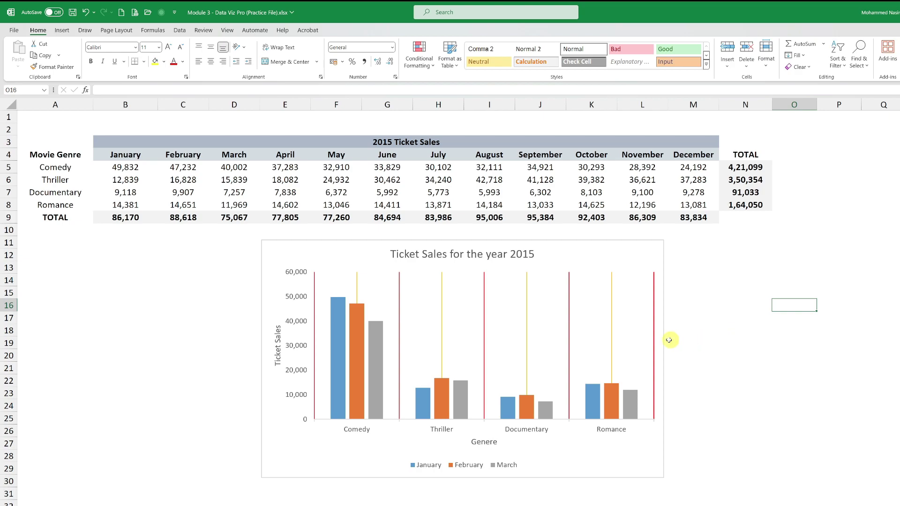
- Delete the existing "Ticket Sales for the year 2015" chart from the worksheet
{"action": "left_click", "coordinate": [618, 261]}
{"action": "key", "text": "Delete"}
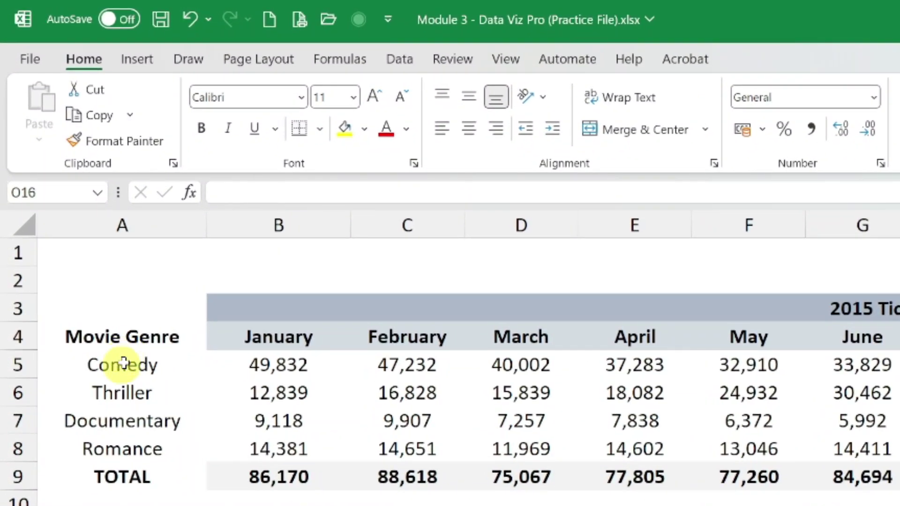
- Insert a 2-D clustered column chart from A4:D8 and place it below the table, starting in column A at row 11
{"action": "left_click_drag", "start_coordinate": [123, 336], "coordinate": [421, 394]}
{"action": "left_click_drag", "start_coordinate": [481, 427], "coordinate": [540, 449]}
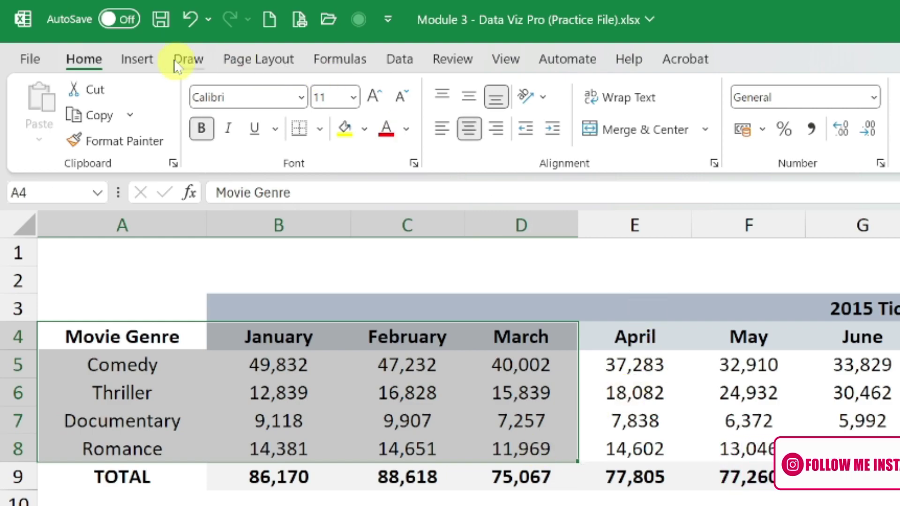
{"action": "left_click", "coordinate": [151, 60]}
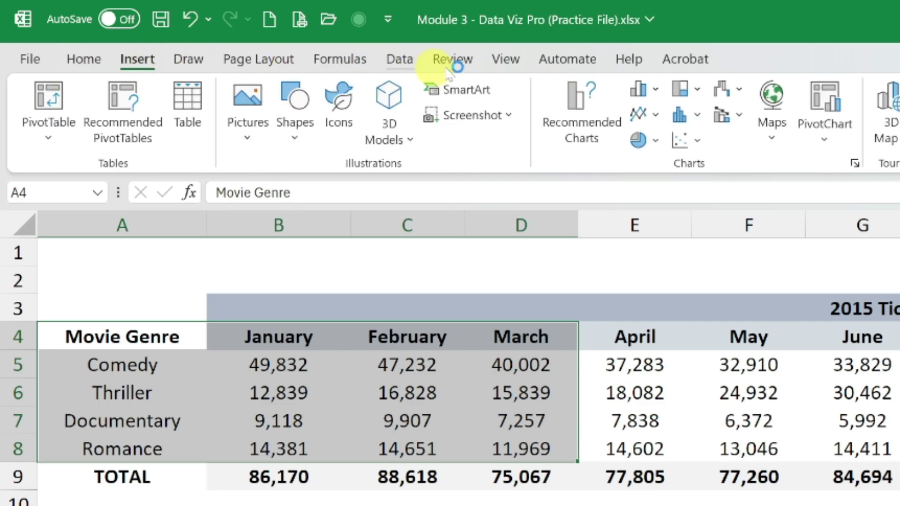
{"action": "left_click", "coordinate": [656, 91]}
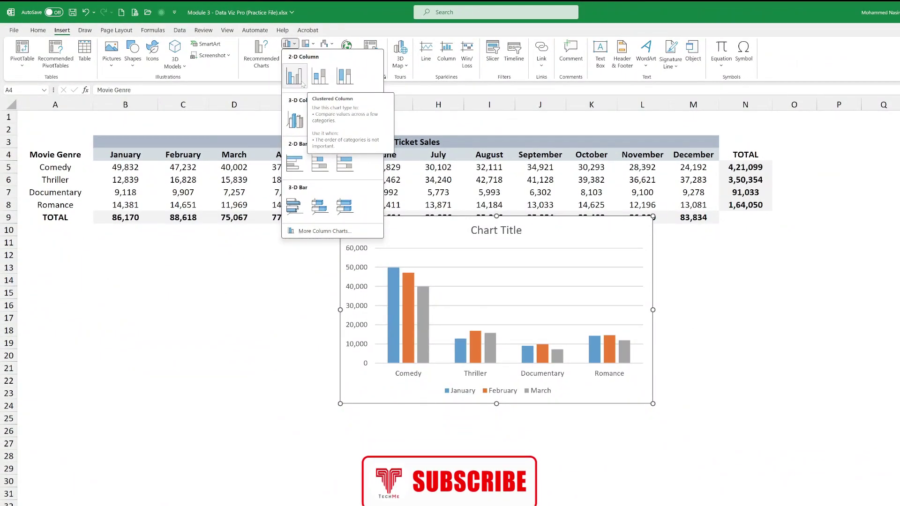
{"action": "left_click", "coordinate": [671, 177]}
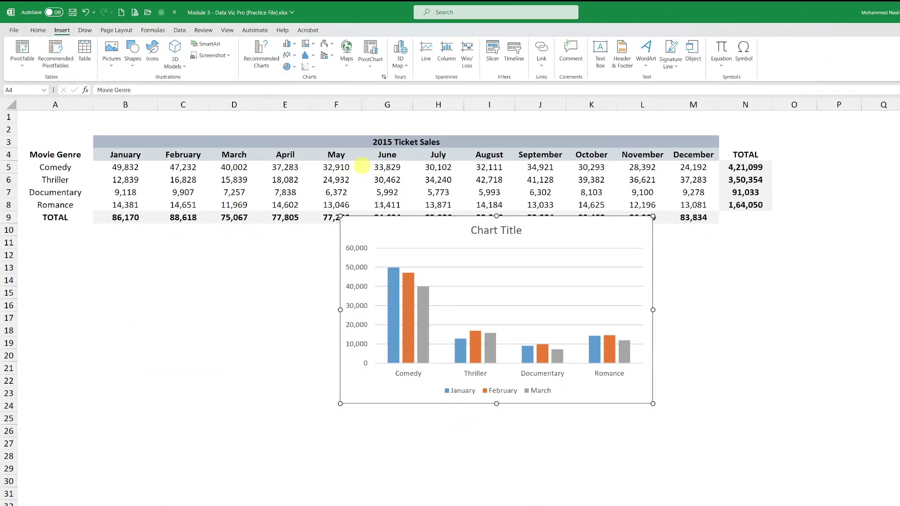
{"action": "left_click_drag", "start_coordinate": [385, 233], "coordinate": [81, 253]}
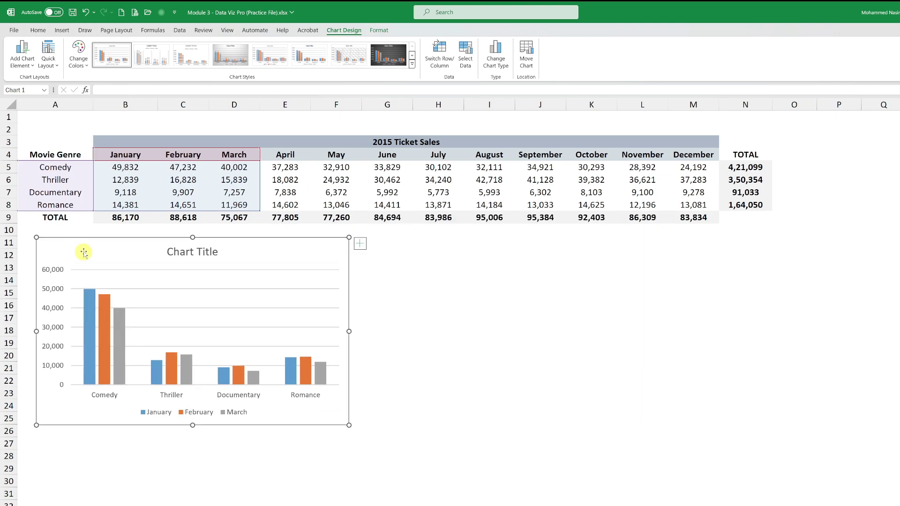
{"action": "double_click", "coordinate": [82, 250]}
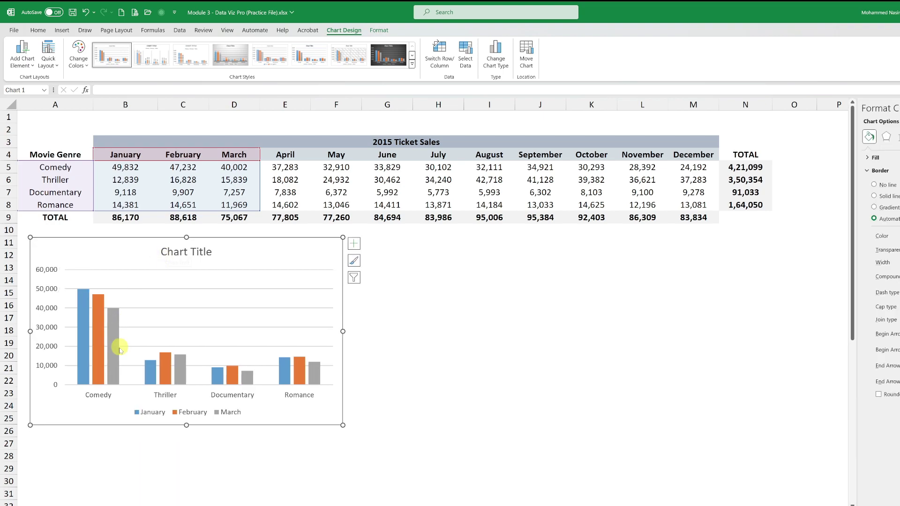
- Examine the January, February and March columns of each movie genre in the clustered column chart
{"action": "mouse_move", "coordinate": [81, 381]}
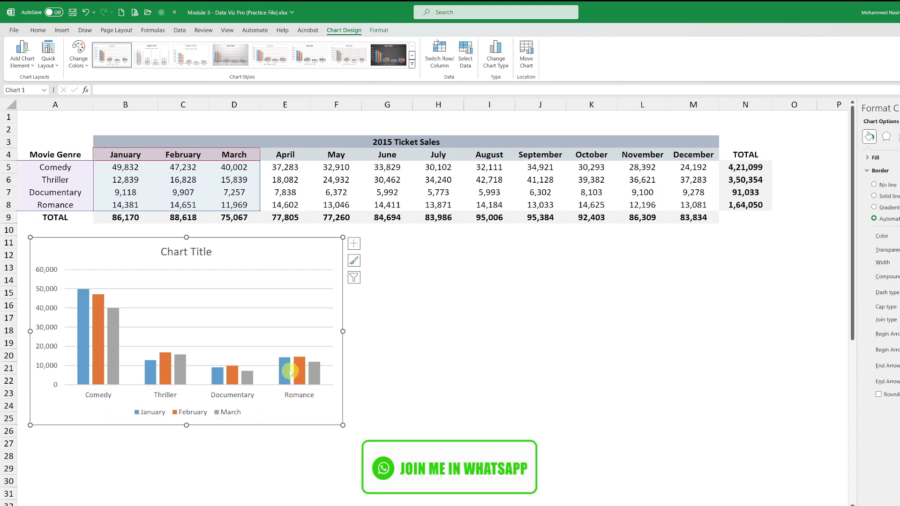
{"action": "mouse_move", "coordinate": [288, 373]}
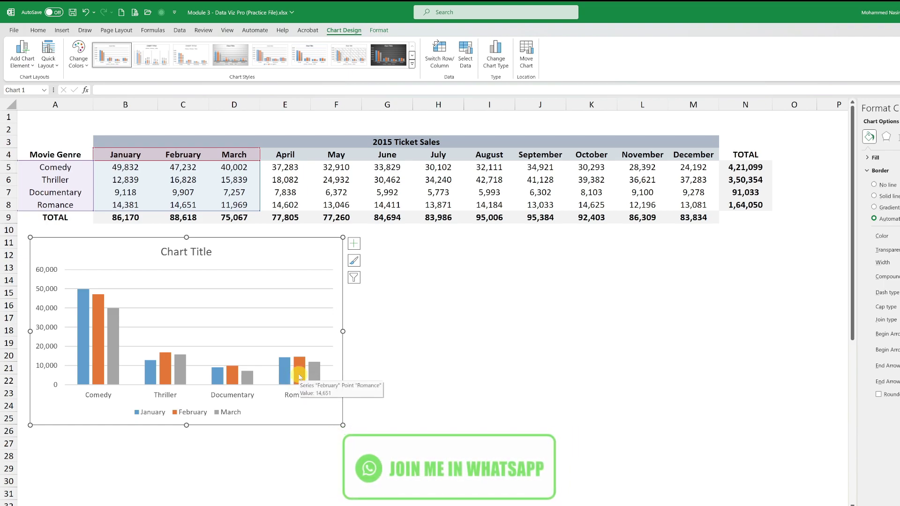
{"action": "mouse_move", "coordinate": [315, 378]}
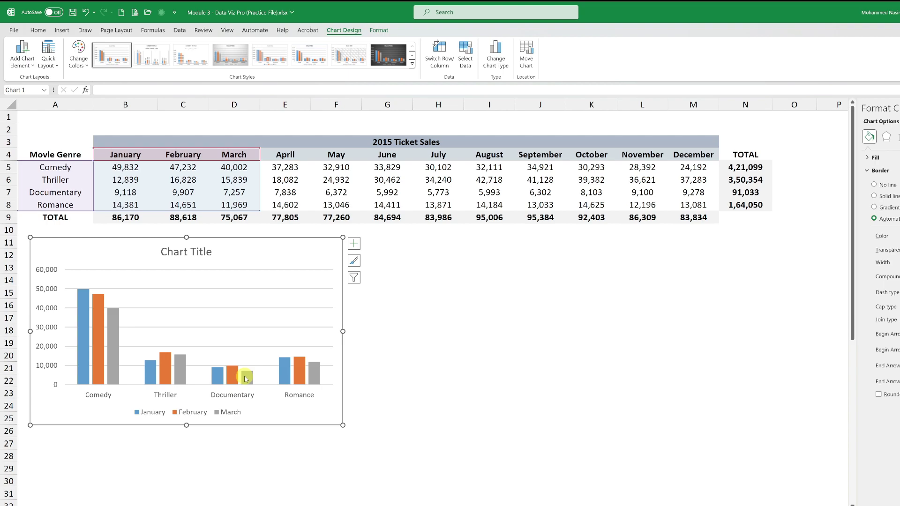
{"action": "mouse_move", "coordinate": [246, 378]}
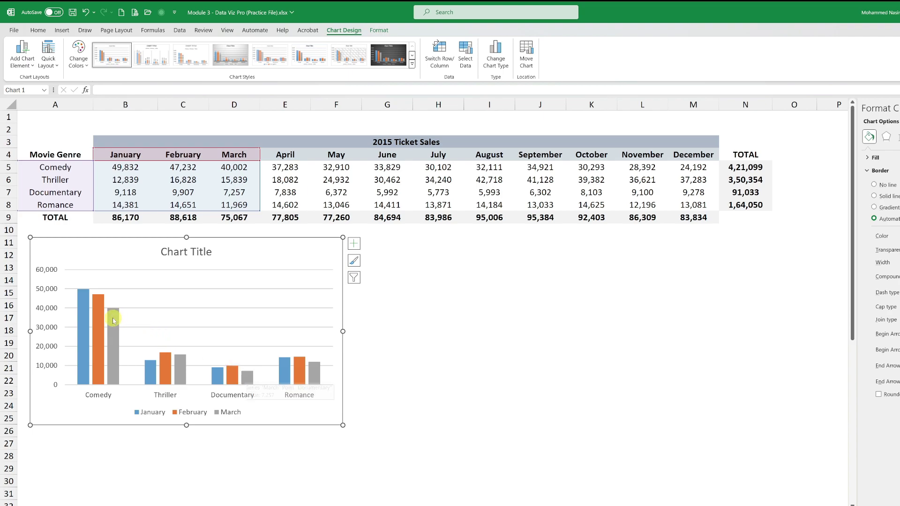
{"action": "mouse_move", "coordinate": [86, 318]}
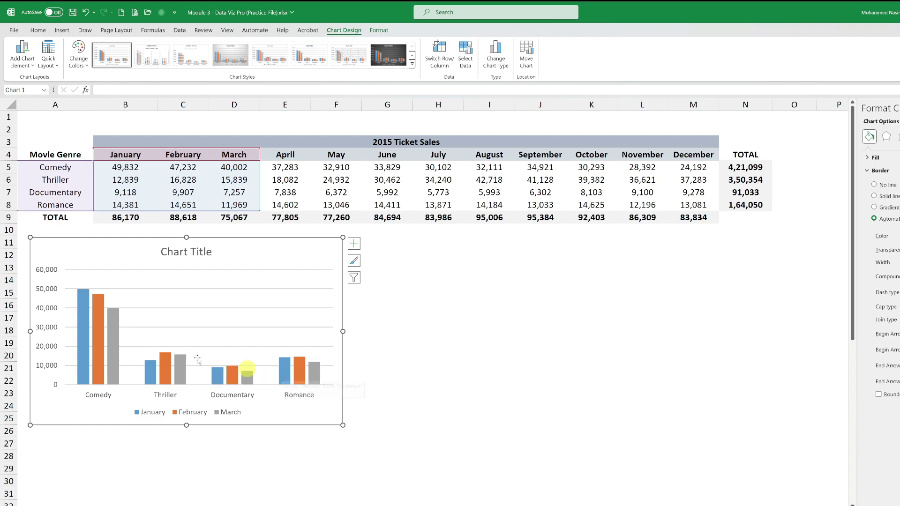
{"action": "mouse_move", "coordinate": [117, 335]}
{"action": "mouse_move", "coordinate": [80, 343]}
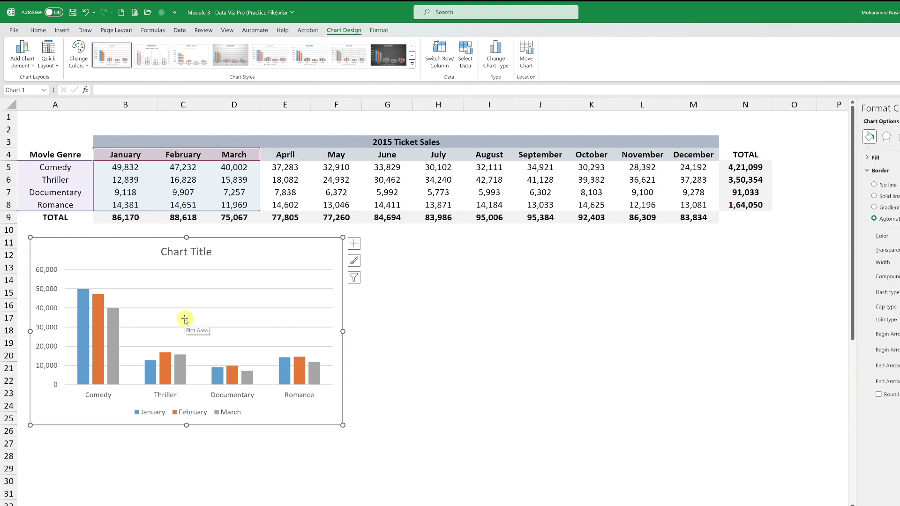
{"action": "left_click", "coordinate": [391, 355]}
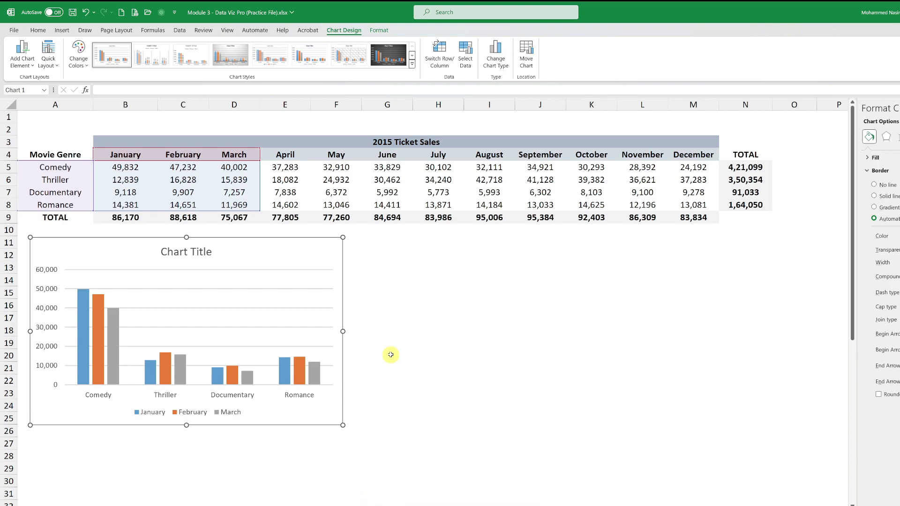
- Insert a 2-D stacked column chart from A4:D8 and place it directly beside the clustered column chart
{"action": "left_click", "coordinate": [64, 158]}
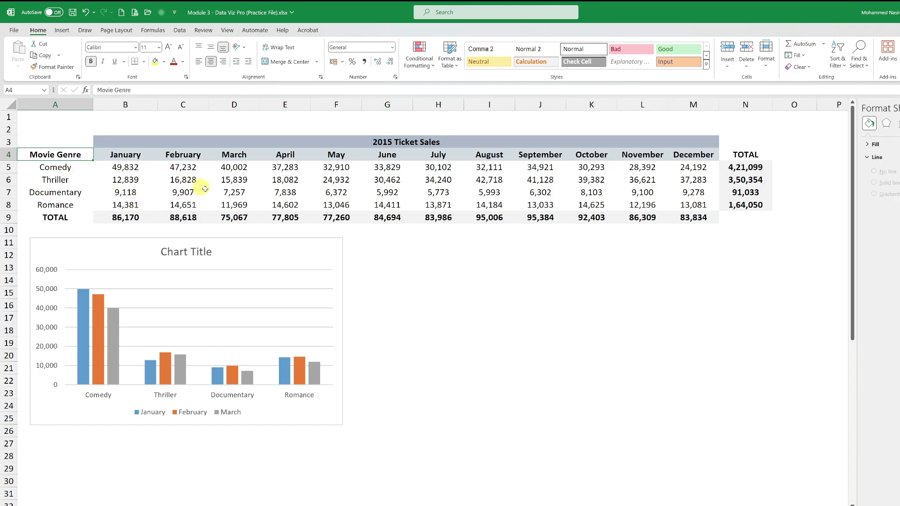
{"action": "left_click", "coordinate": [238, 205], "text": "shift"}
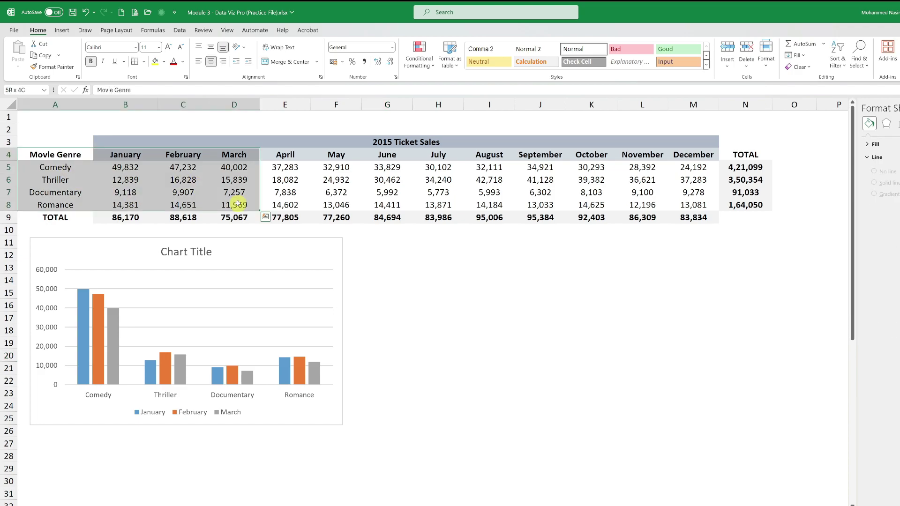
{"action": "left_click", "coordinate": [69, 32]}
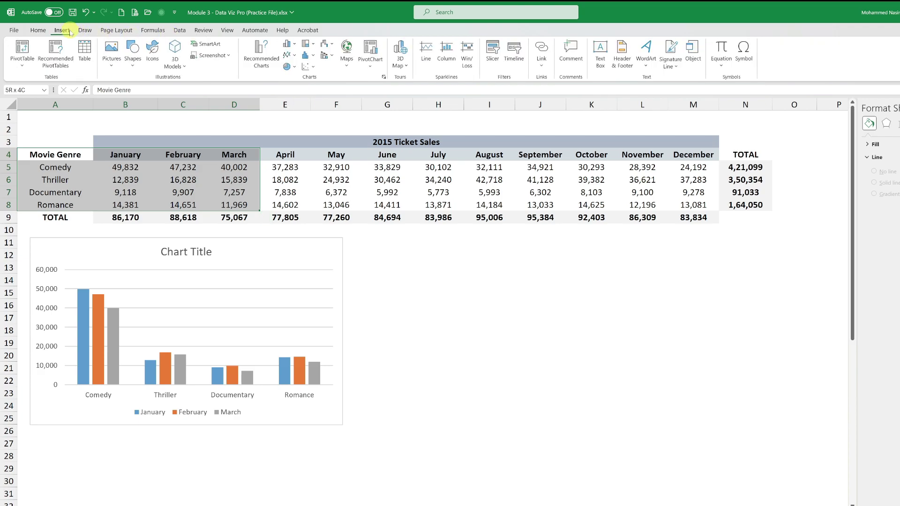
{"action": "left_click", "coordinate": [289, 43]}
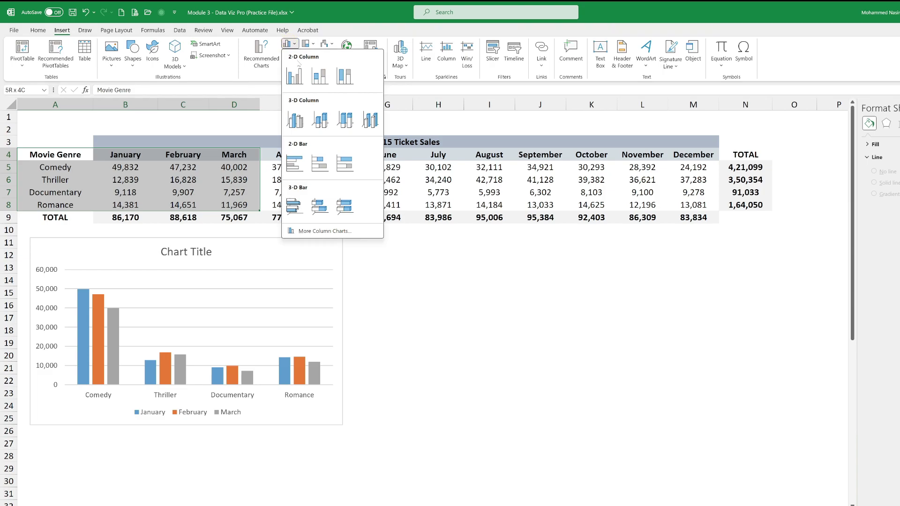
{"action": "left_click", "coordinate": [320, 78]}
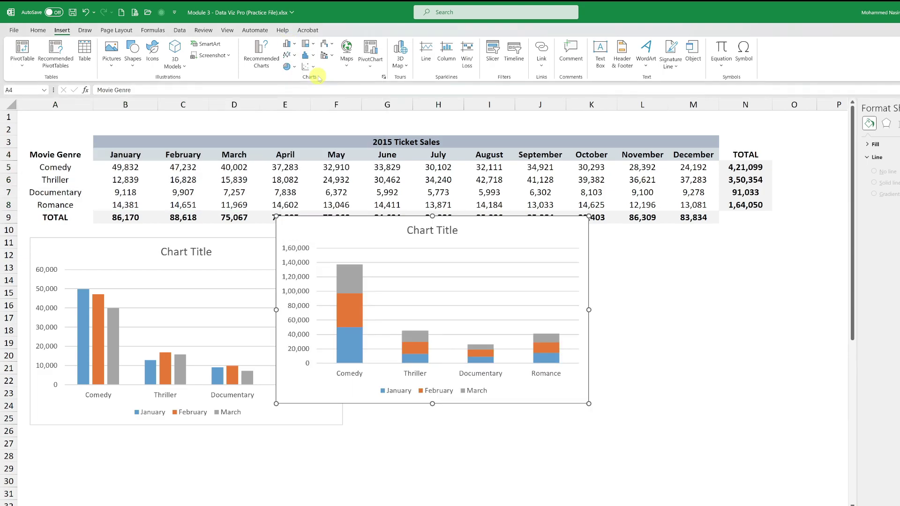
{"action": "left_click", "coordinate": [423, 234]}
{"action": "left_click_drag", "start_coordinate": [482, 215], "coordinate": [543, 239]}
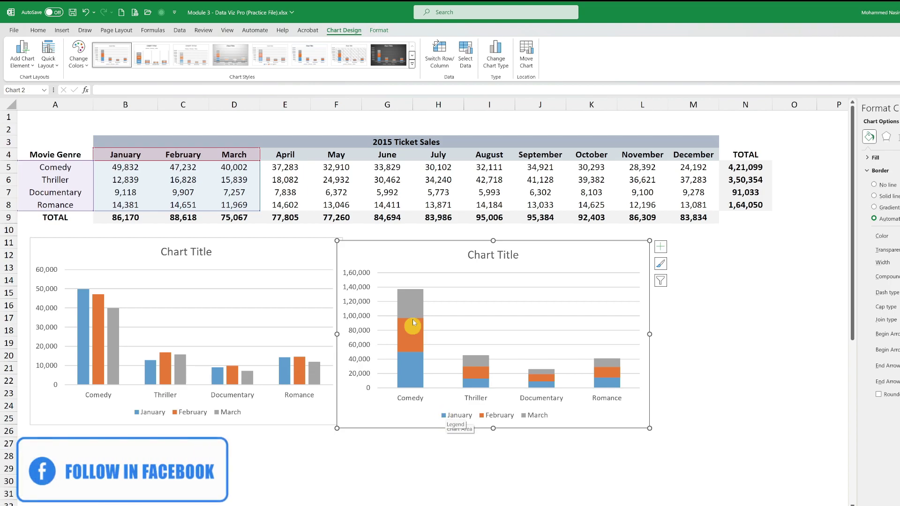
- Examine the January, February and March segments of the Comedy column in the stacked column chart
{"action": "mouse_move", "coordinate": [413, 299]}
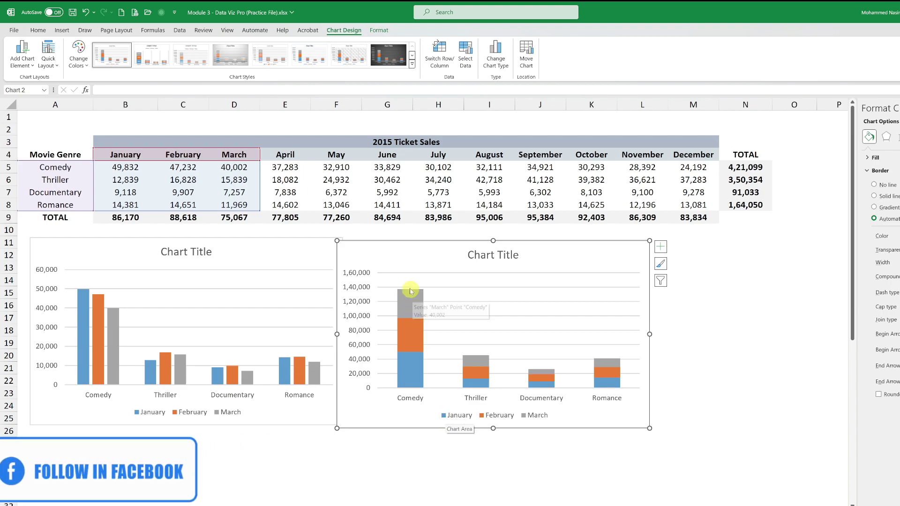
{"action": "mouse_move", "coordinate": [417, 373]}
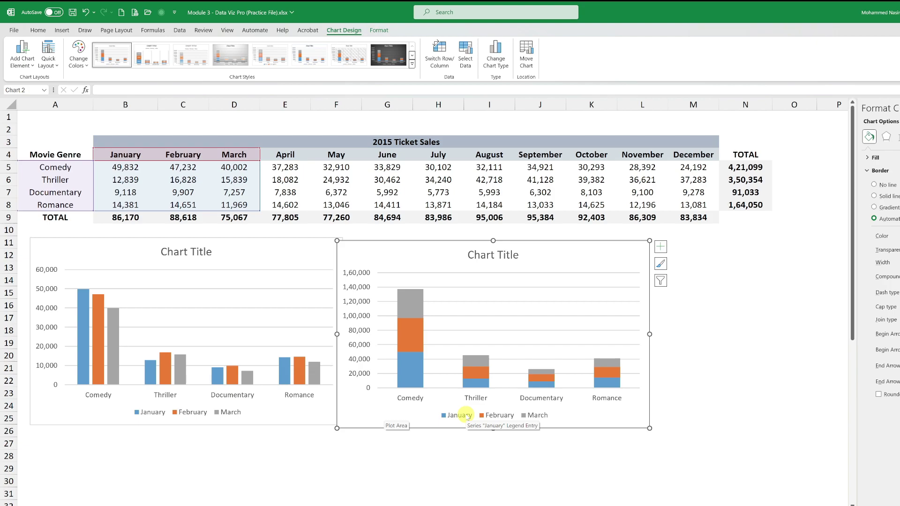
{"action": "mouse_move", "coordinate": [420, 384]}
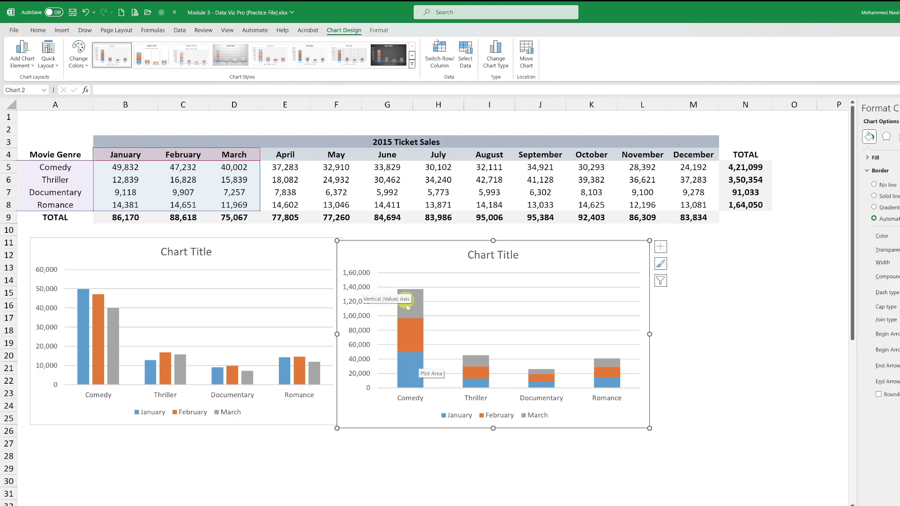
{"action": "mouse_move", "coordinate": [410, 310]}
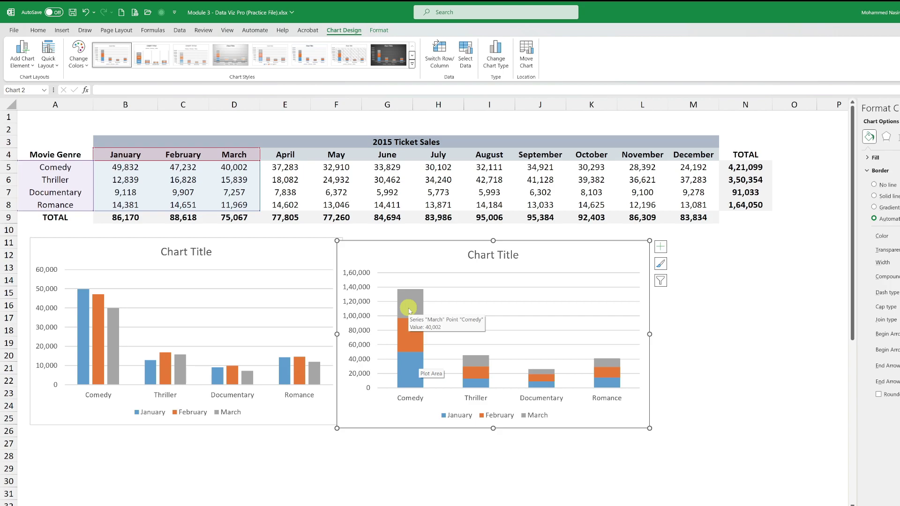
{"action": "mouse_move", "coordinate": [417, 346]}
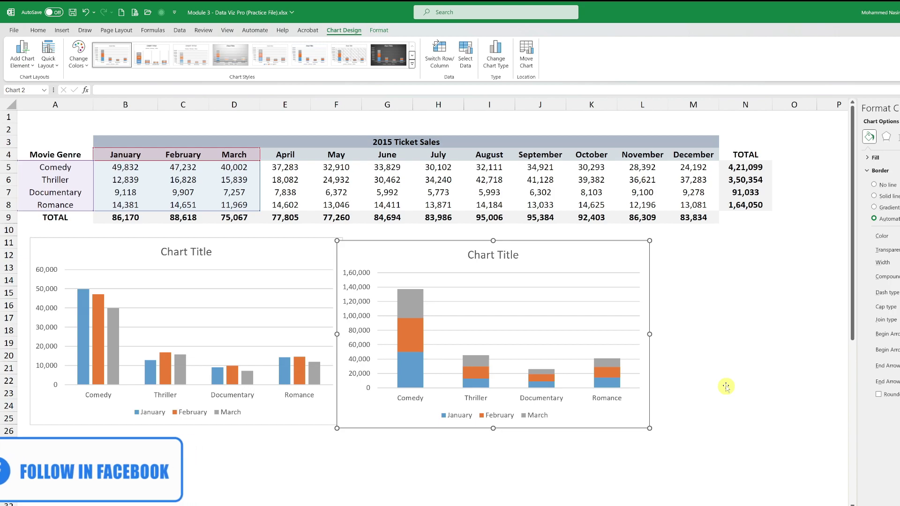
{"action": "left_click", "coordinate": [725, 386]}
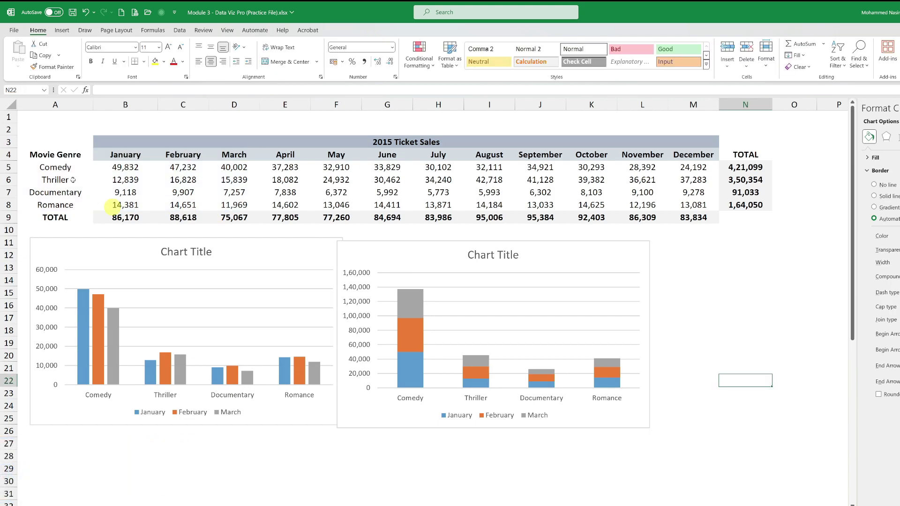
- Insert a 2-D 100% stacked column chart from A4:D8 and place it directly beside the stacked column chart
{"action": "left_click", "coordinate": [70, 160]}
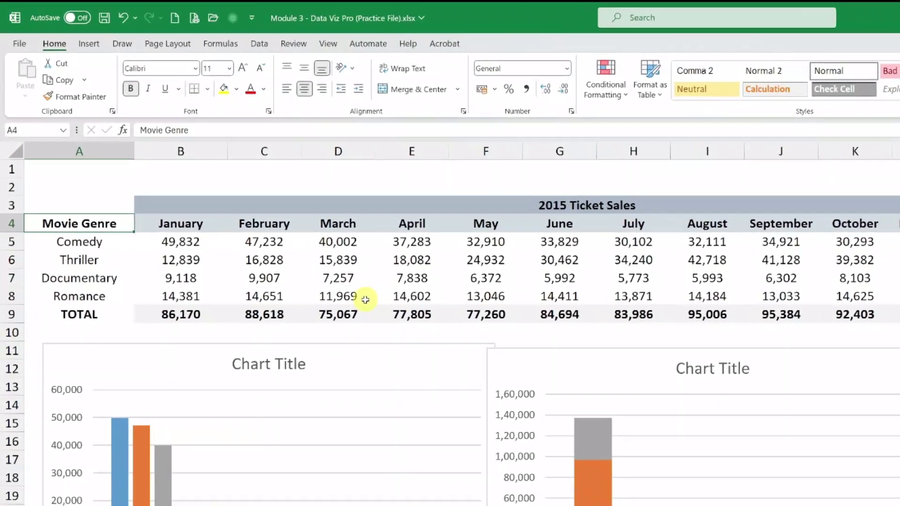
{"action": "left_click", "coordinate": [365, 300], "text": "shift"}
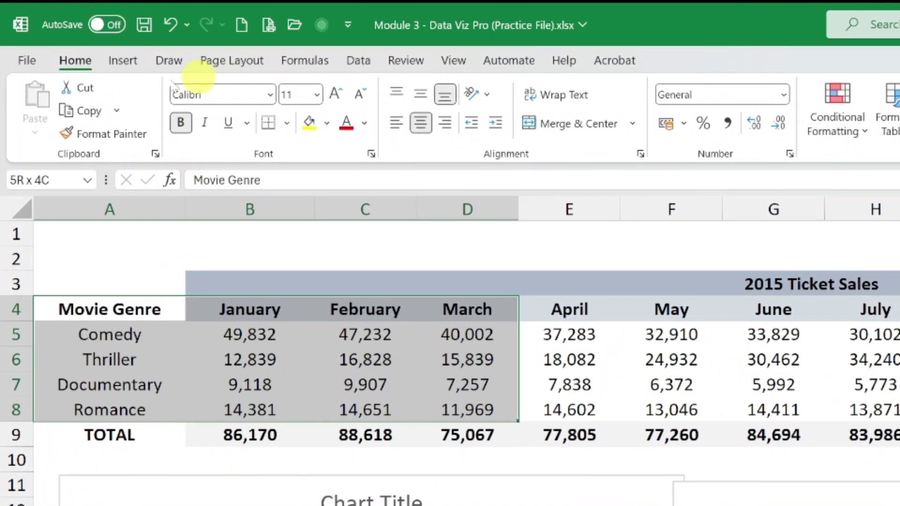
{"action": "left_click", "coordinate": [137, 65]}
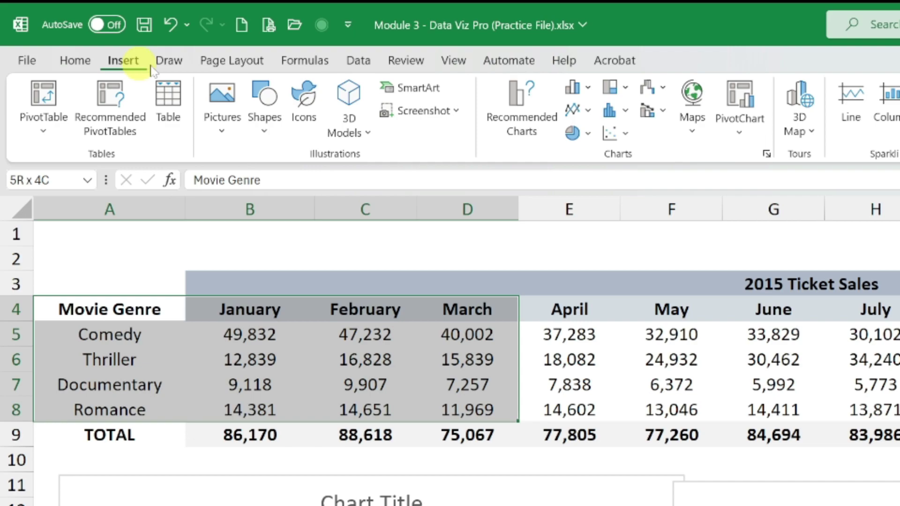
{"action": "left_click", "coordinate": [577, 88]}
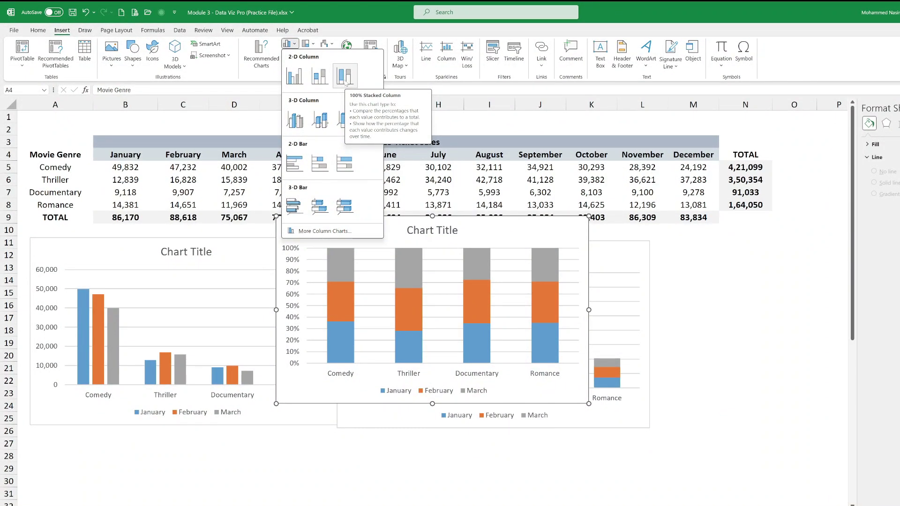
{"action": "left_click", "coordinate": [346, 78]}
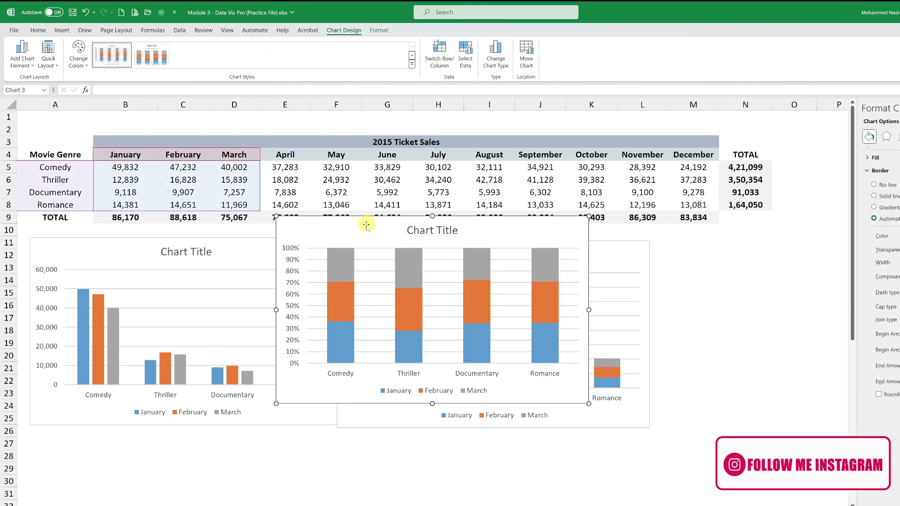
{"action": "left_click_drag", "start_coordinate": [561, 235], "coordinate": [719, 254]}
{"action": "scroll", "coordinate": [533, 404], "scroll_direction": "down", "scroll_amount": 1}
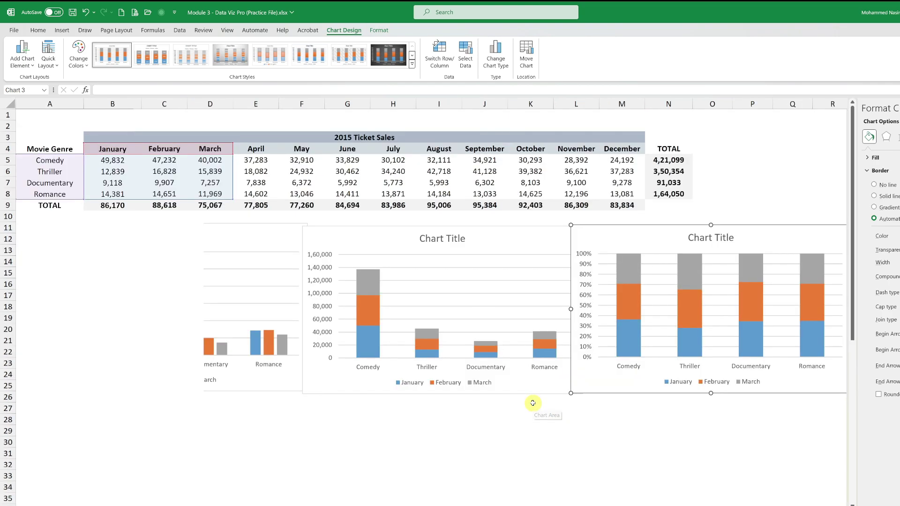
{"action": "left_click", "coordinate": [800, 194]}
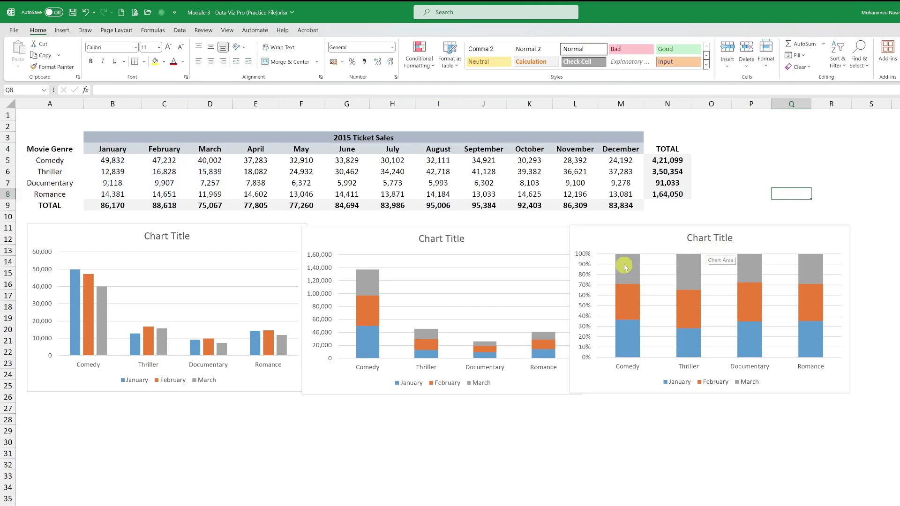
- Examine the January, February and March segments of each genre in the 100% stacked column chart, especially the Comedy column
{"action": "mouse_move", "coordinate": [625, 265]}
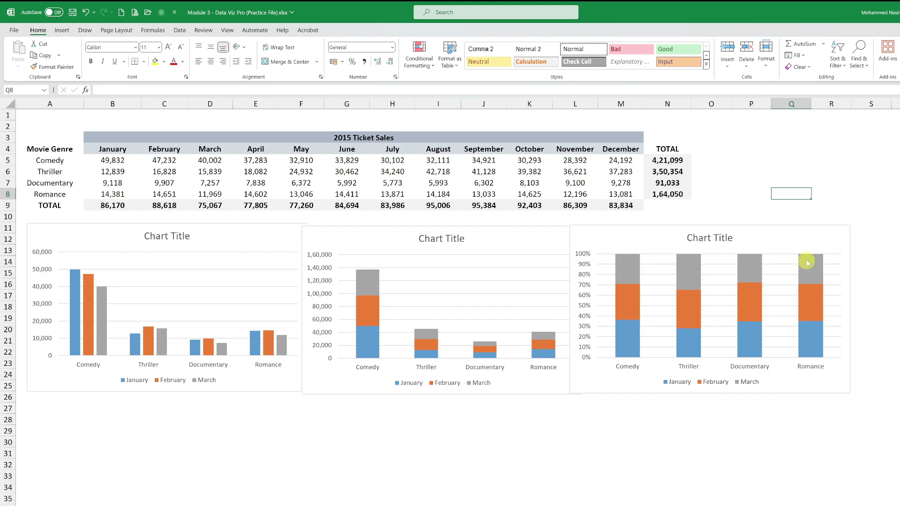
{"action": "mouse_move", "coordinate": [807, 263]}
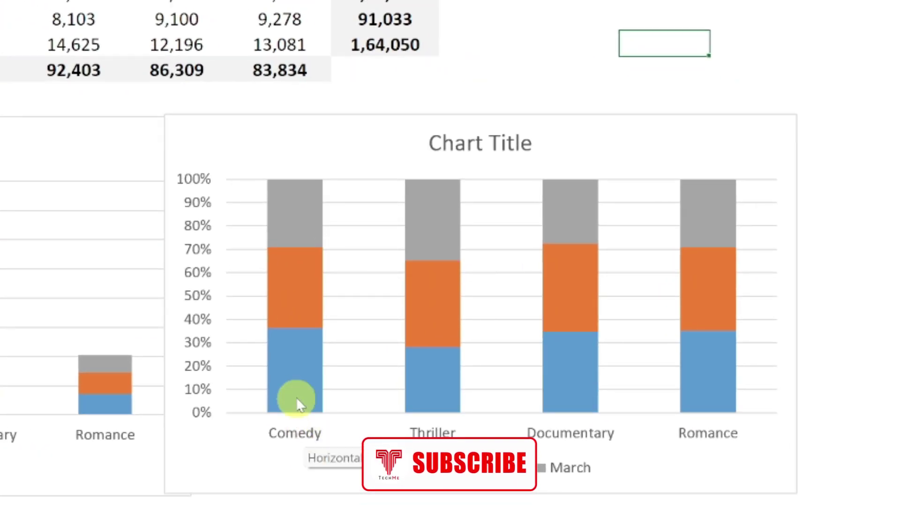
{"action": "mouse_move", "coordinate": [298, 403]}
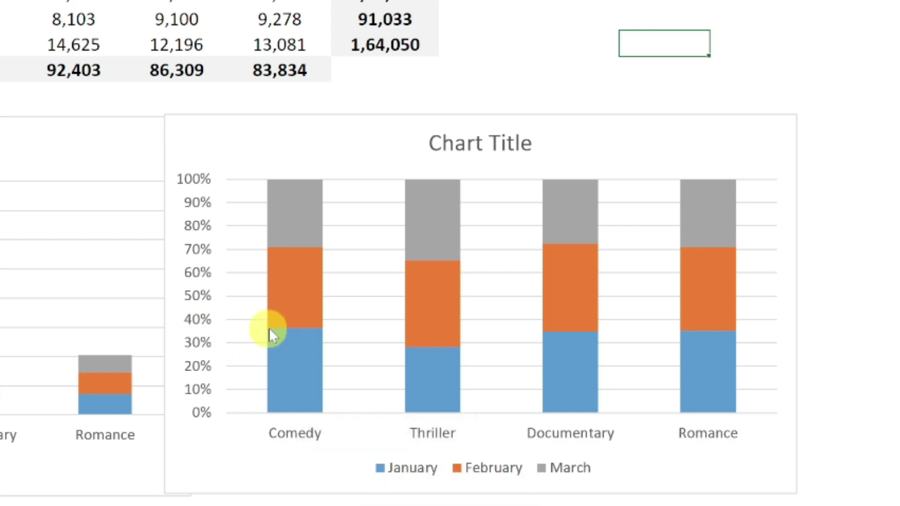
{"action": "mouse_move", "coordinate": [269, 330]}
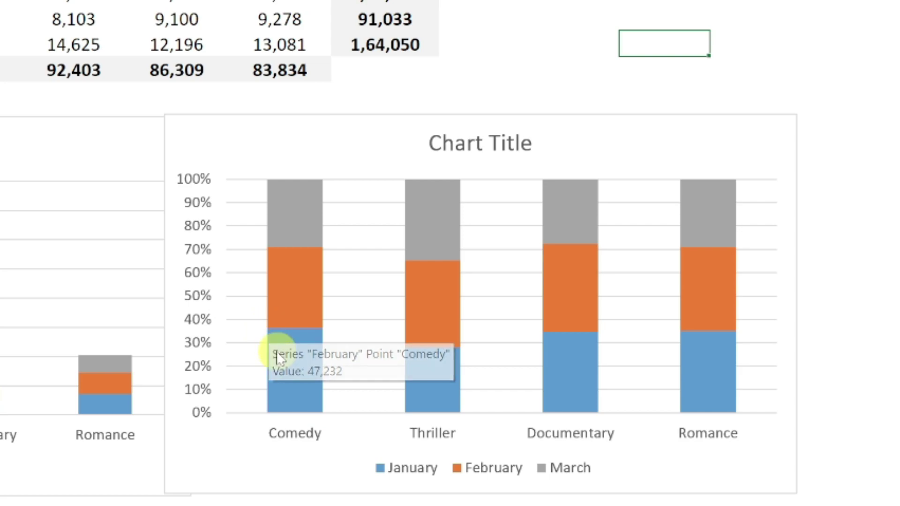
{"action": "mouse_move", "coordinate": [286, 287]}
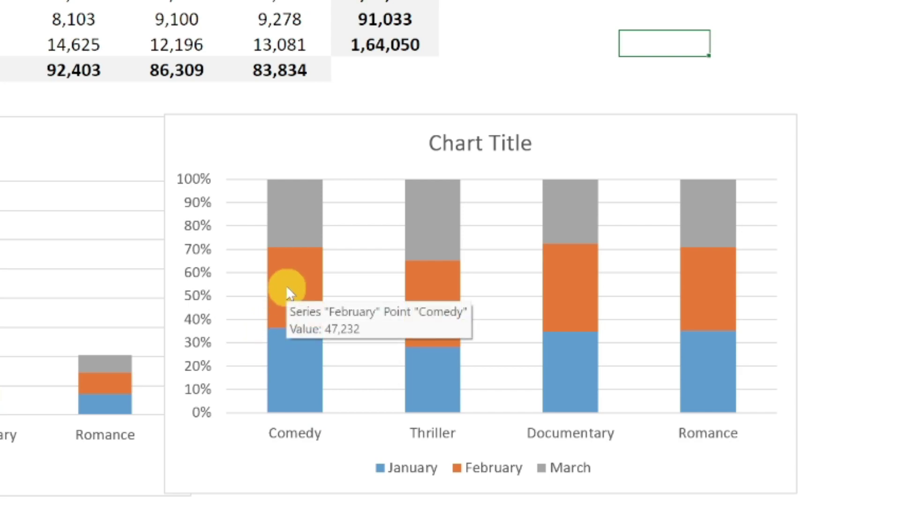
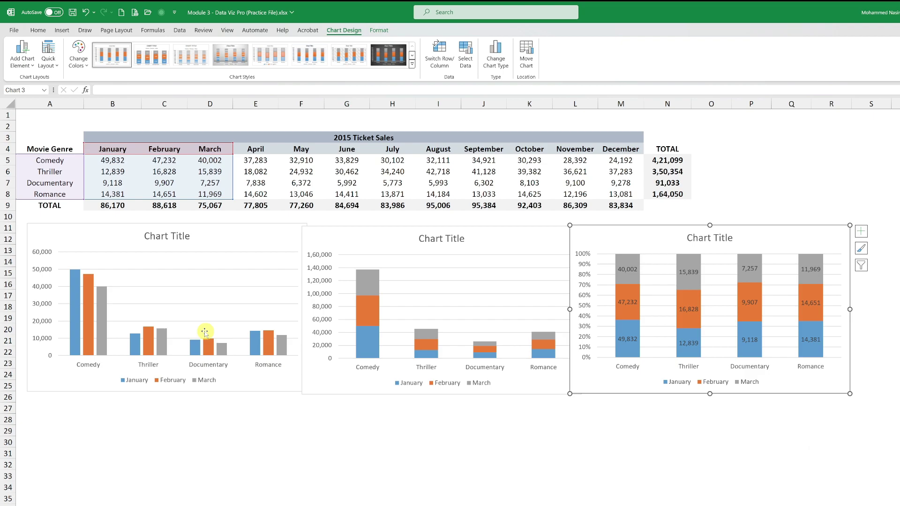
- Insert a 2-D clustered bar chart from A4:D8 and place it directly beside the clustered column chart
{"action": "left_click", "coordinate": [331, 466]}
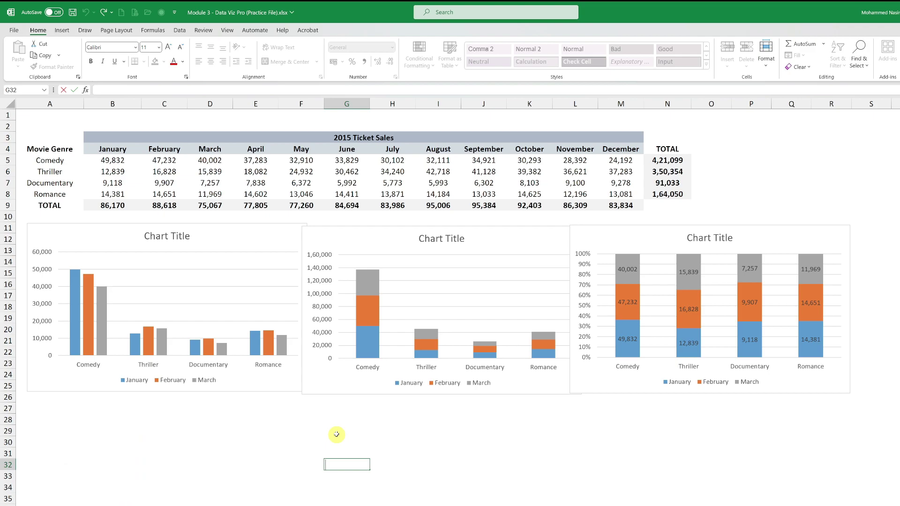
{"action": "left_click_drag", "start_coordinate": [50, 149], "coordinate": [210, 194]}
{"action": "left_click", "coordinate": [62, 30]}
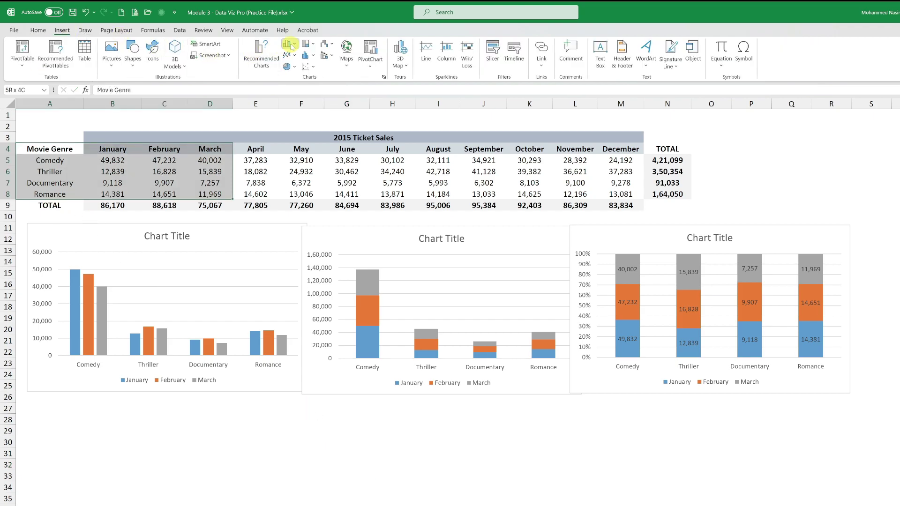
{"action": "left_click", "coordinate": [291, 47]}
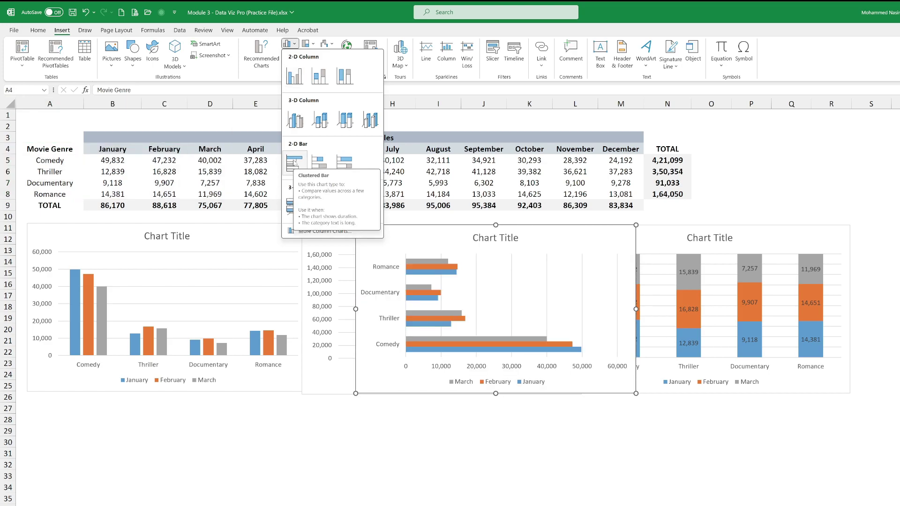
{"action": "left_click", "coordinate": [293, 162]}
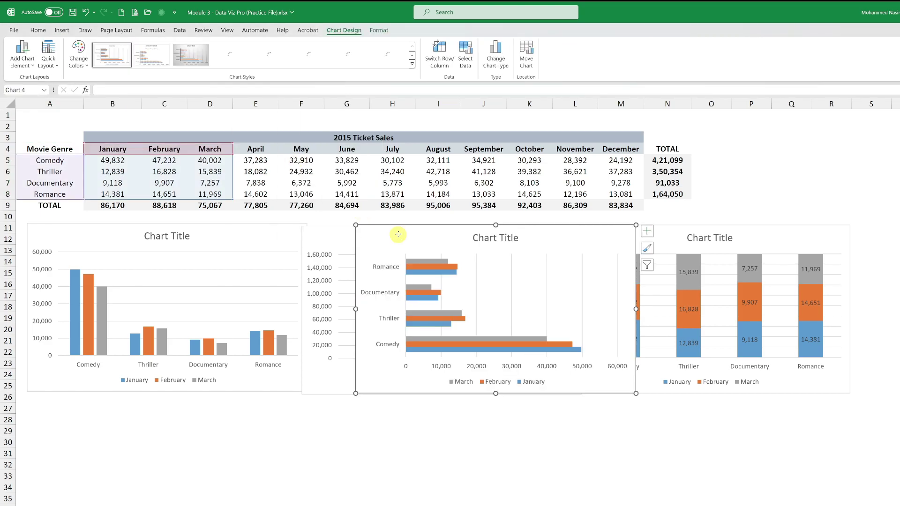
{"action": "double_click", "coordinate": [362, 236]}
{"action": "left_click_drag", "start_coordinate": [362, 236], "coordinate": [309, 238]}
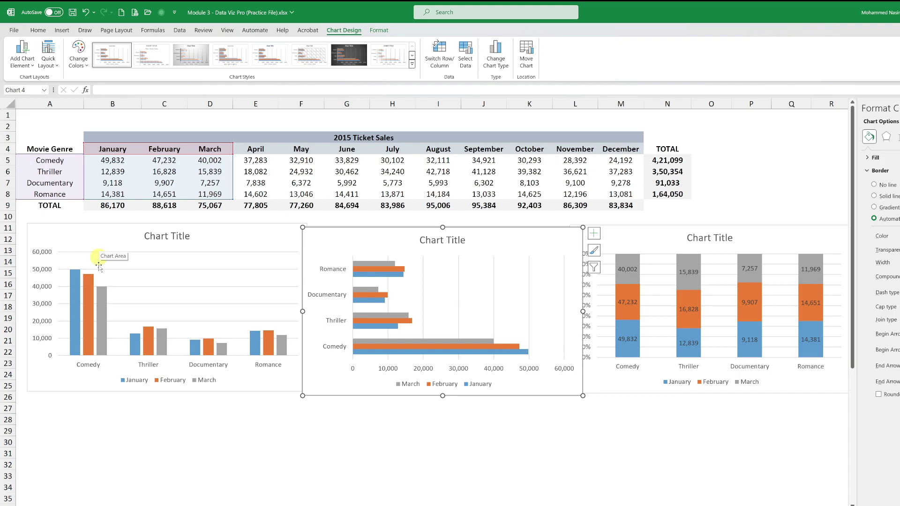
- Compare the clustered bar chart with the clustered column chart, and move the bar chart on top of the column chart
{"action": "mouse_move", "coordinate": [99, 303]}
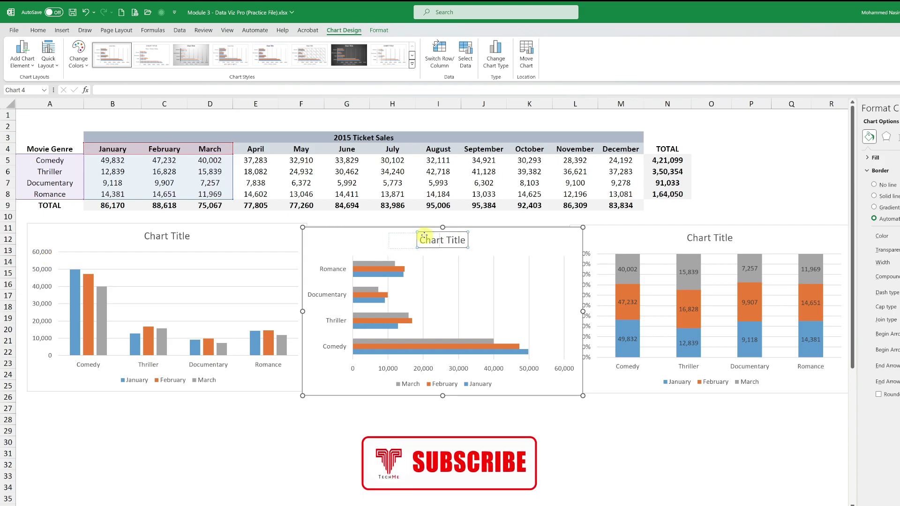
{"action": "left_click_drag", "start_coordinate": [307, 238], "coordinate": [272, 238]}
{"action": "left_click_drag", "start_coordinate": [125, 237], "coordinate": [38, 233]}
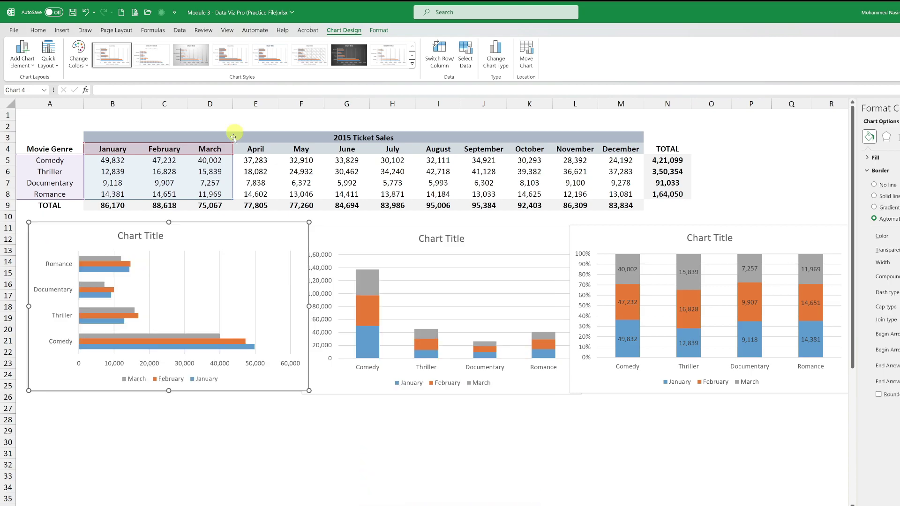
{"action": "left_click", "coordinate": [304, 432]}
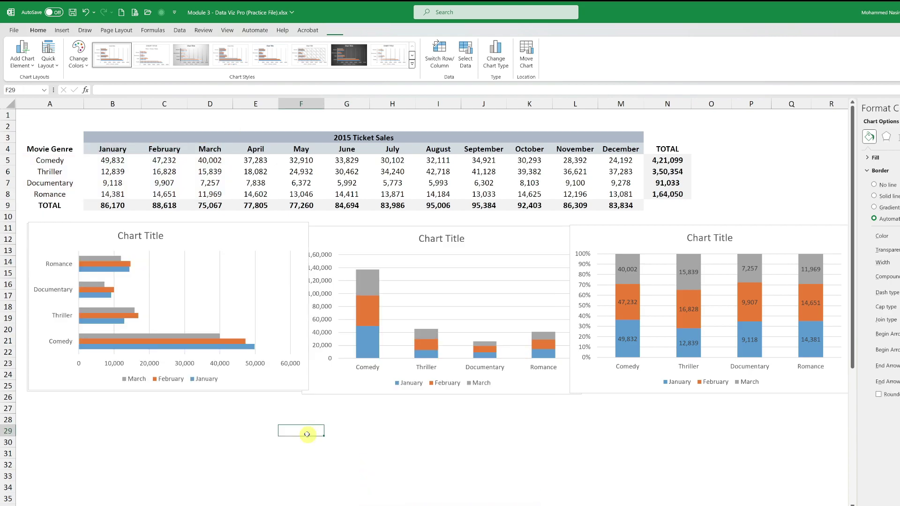
- Insert a 2-D stacked bar chart from A4:D8 and place it on top of the stacked column chart
{"action": "left_click", "coordinate": [62, 150]}
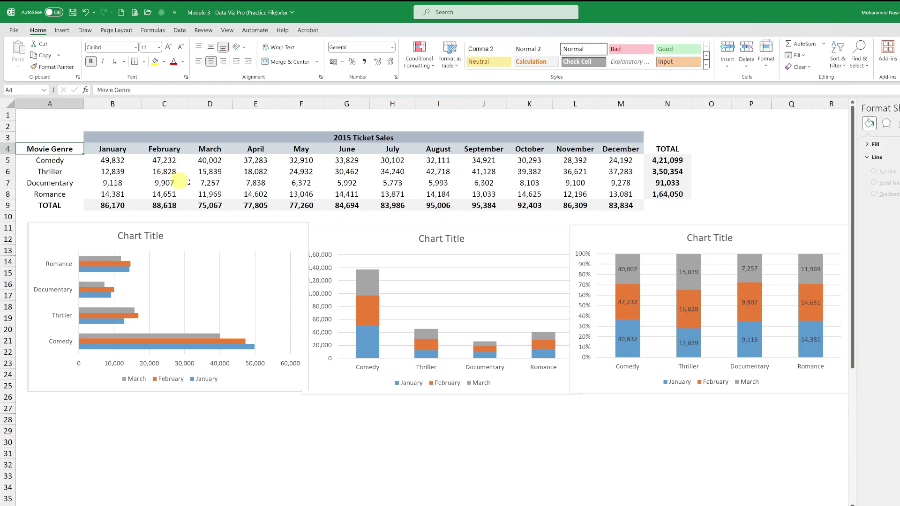
{"action": "left_click", "coordinate": [216, 194], "text": "shift"}
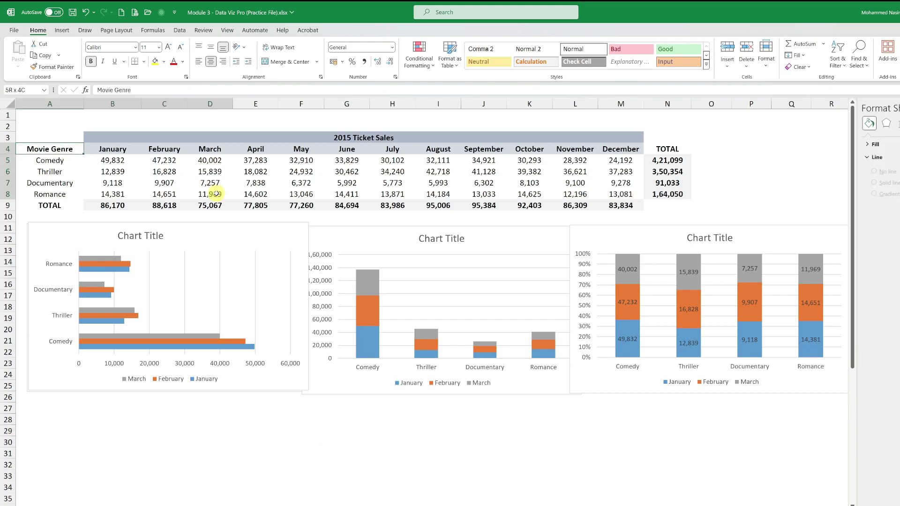
{"action": "left_click", "coordinate": [62, 30]}
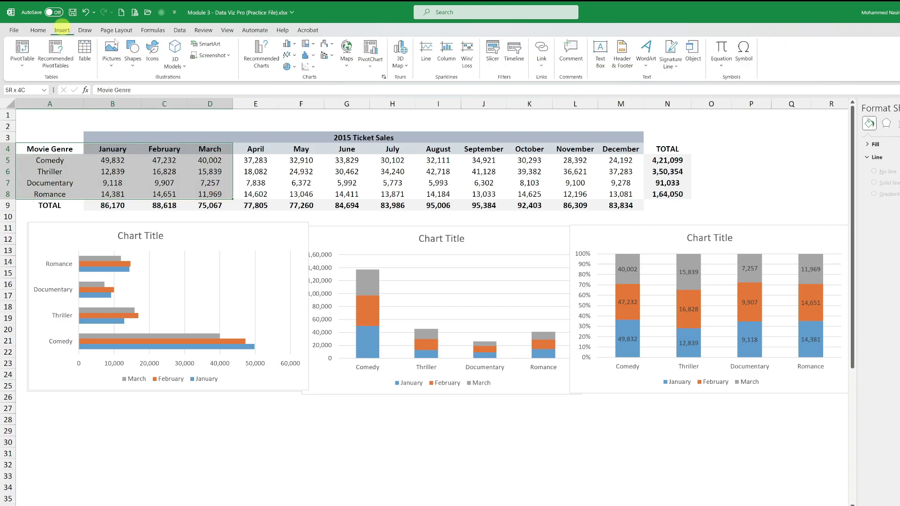
{"action": "left_click", "coordinate": [287, 44]}
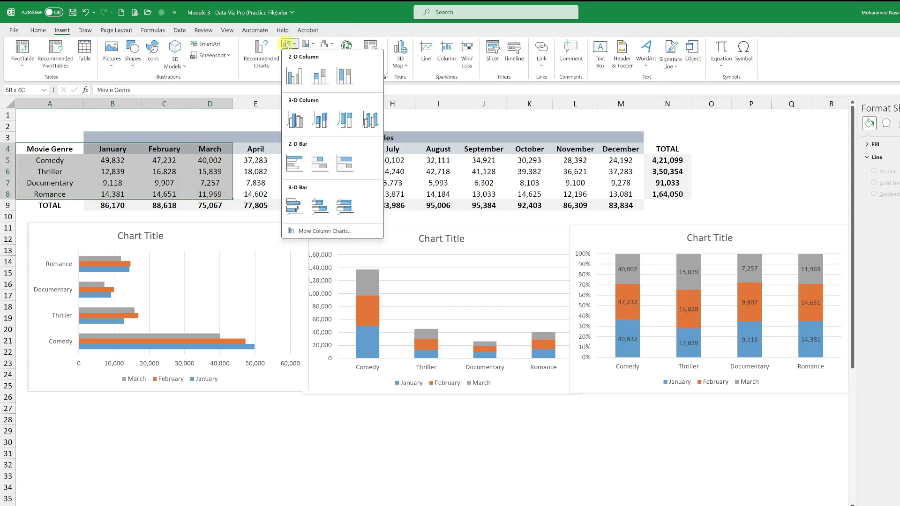
{"action": "left_click", "coordinate": [321, 165]}
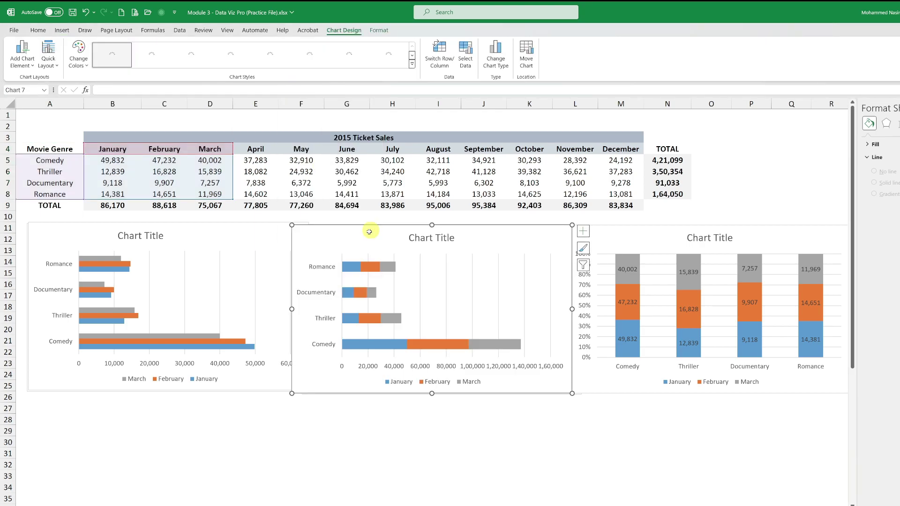
{"action": "left_click_drag", "start_coordinate": [369, 231], "coordinate": [652, 233]}
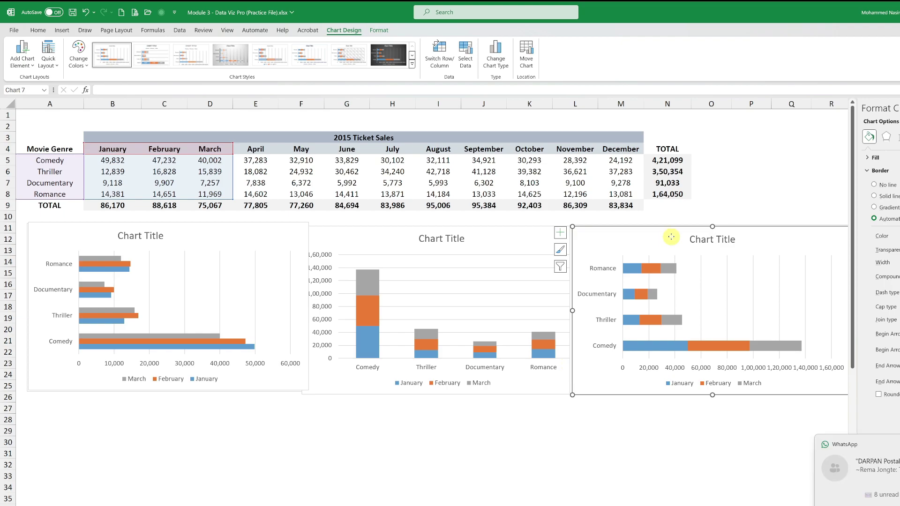
{"action": "left_click_drag", "start_coordinate": [671, 237], "coordinate": [401, 232]}
{"action": "left_click", "coordinate": [342, 428]}
- Insert a 2-D 100% stacked bar chart from A4:D8 and place it directly beside the 100% stacked column chart
{"action": "left_click", "coordinate": [49, 148]}
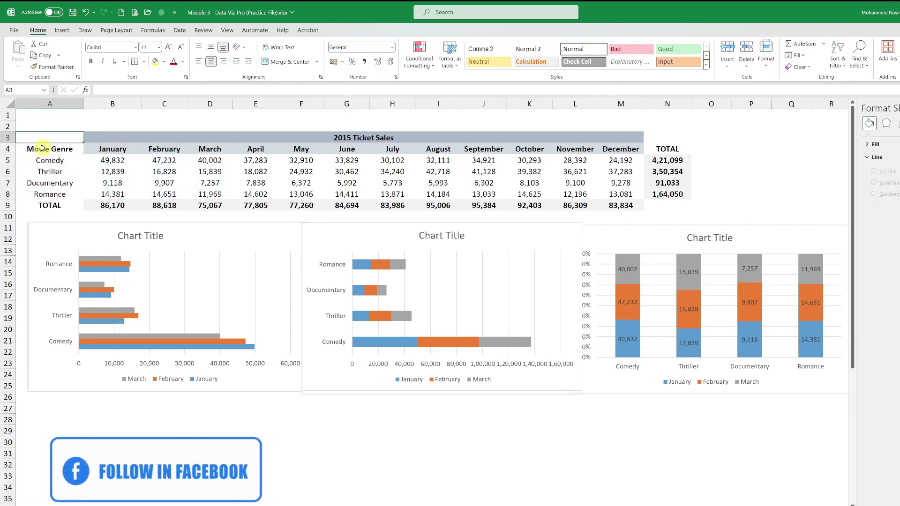
{"action": "left_click", "coordinate": [218, 194], "text": "shift"}
{"action": "left_click", "coordinate": [62, 30]}
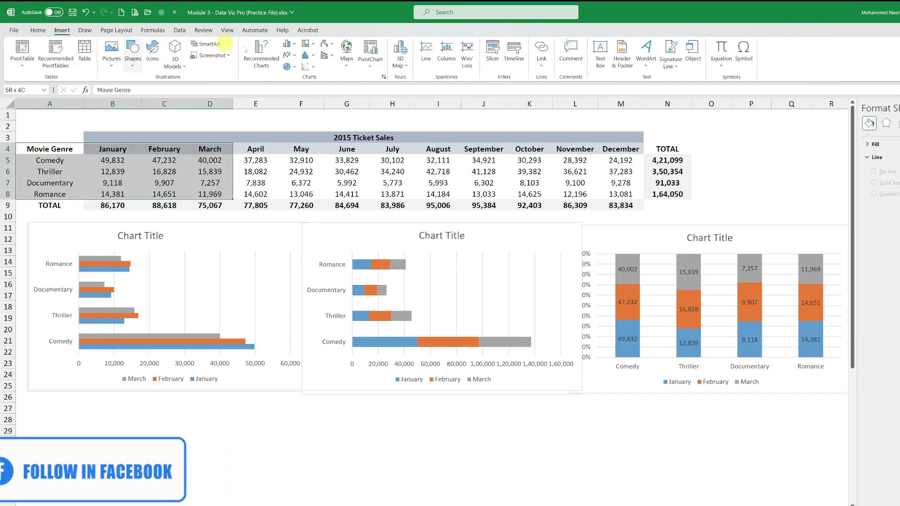
{"action": "left_click", "coordinate": [287, 43]}
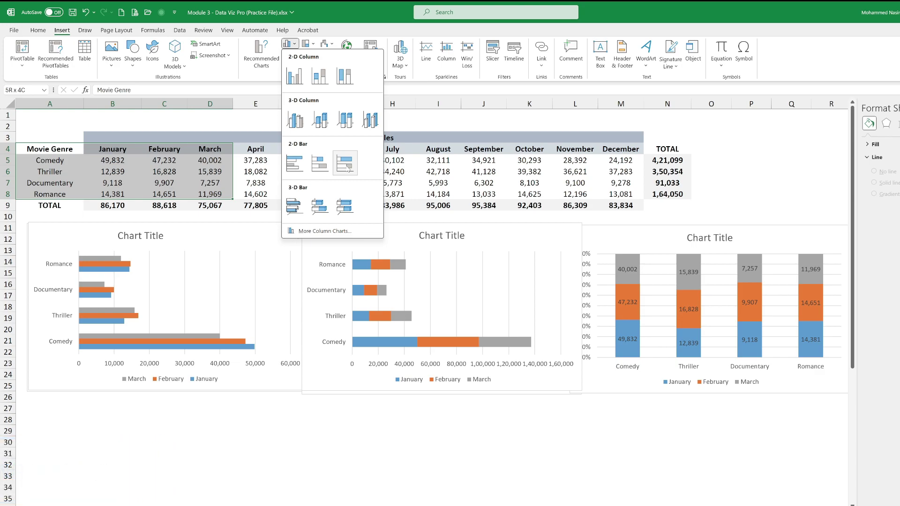
{"action": "left_click", "coordinate": [346, 165]}
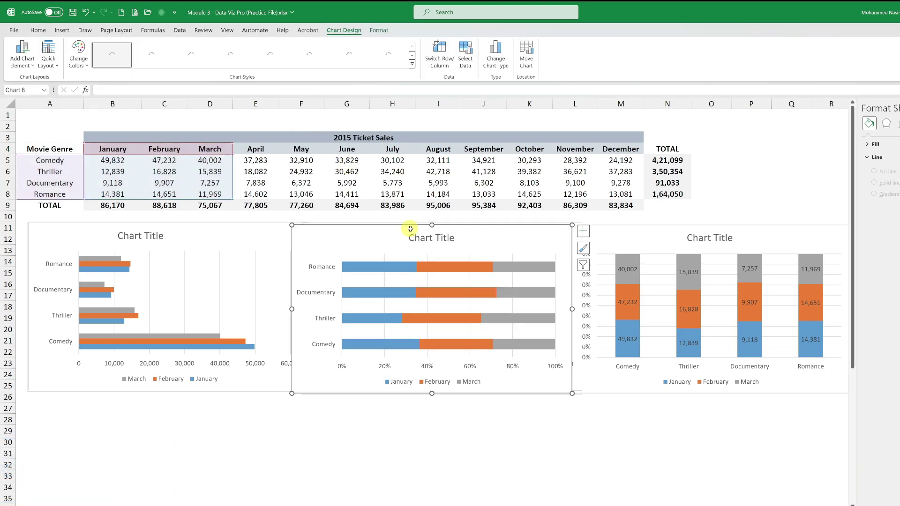
{"action": "left_click_drag", "start_coordinate": [410, 229], "coordinate": [406, 227]}
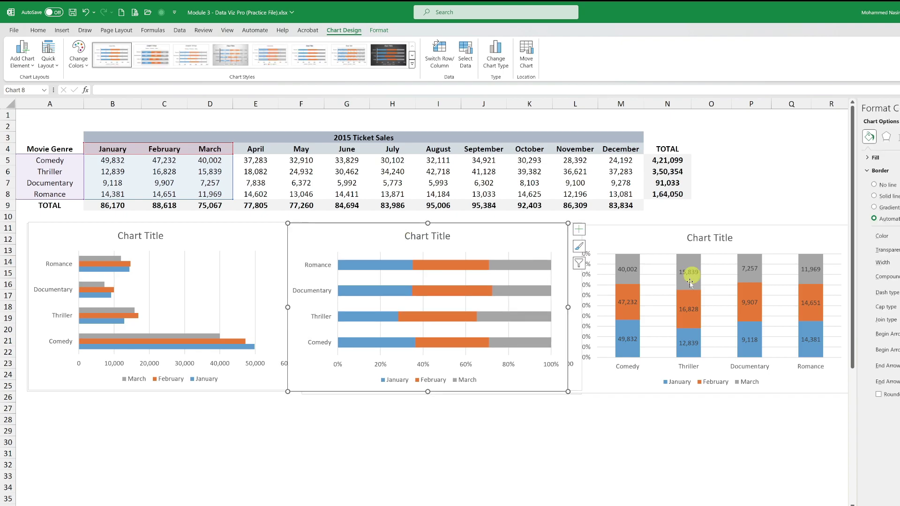